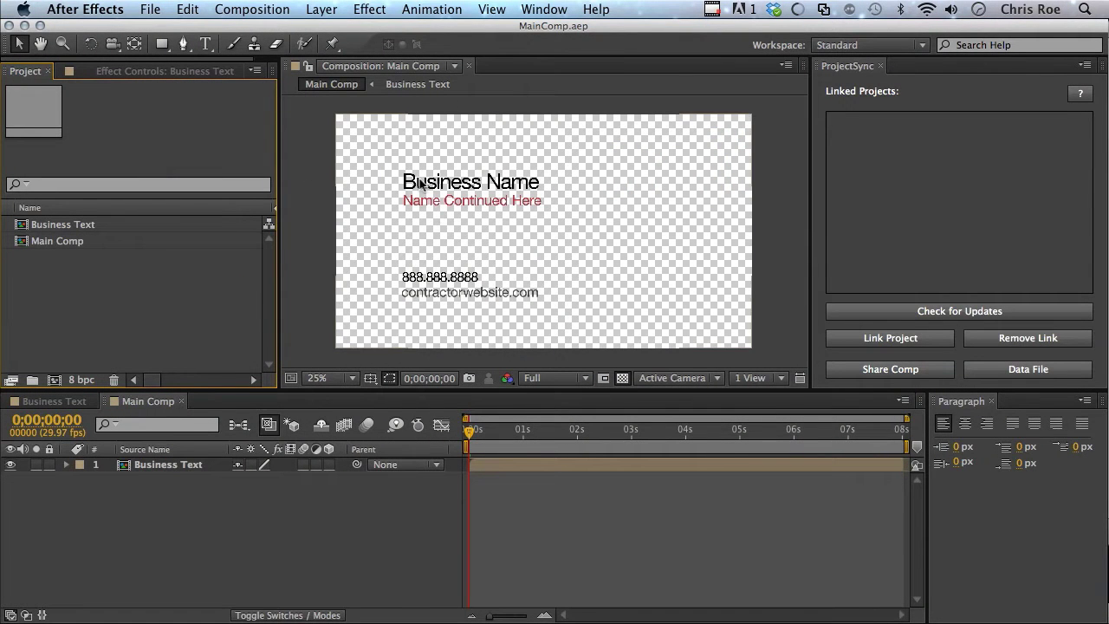
Step: Import the Greenscreen_Guy.aep project into the Project panel
click(399, 212)
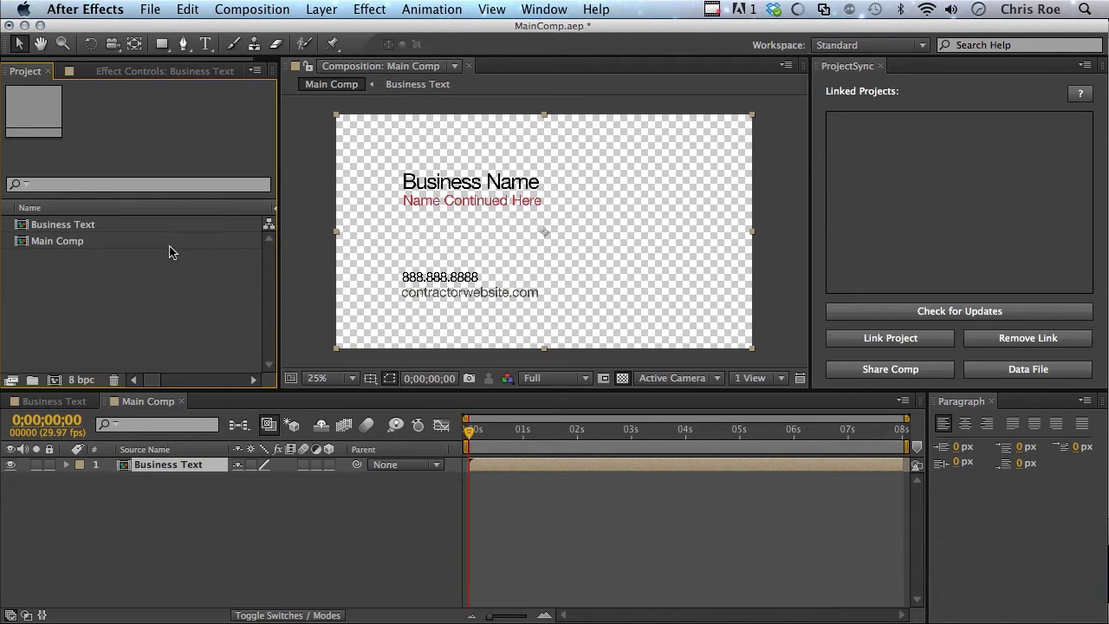
click(126, 223)
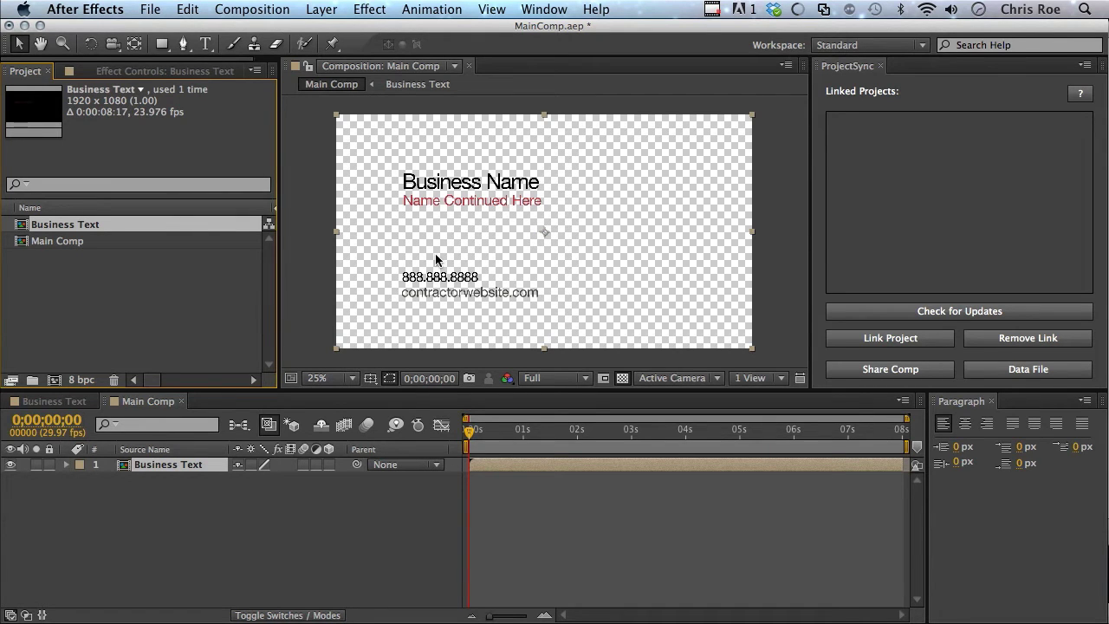
click(156, 281)
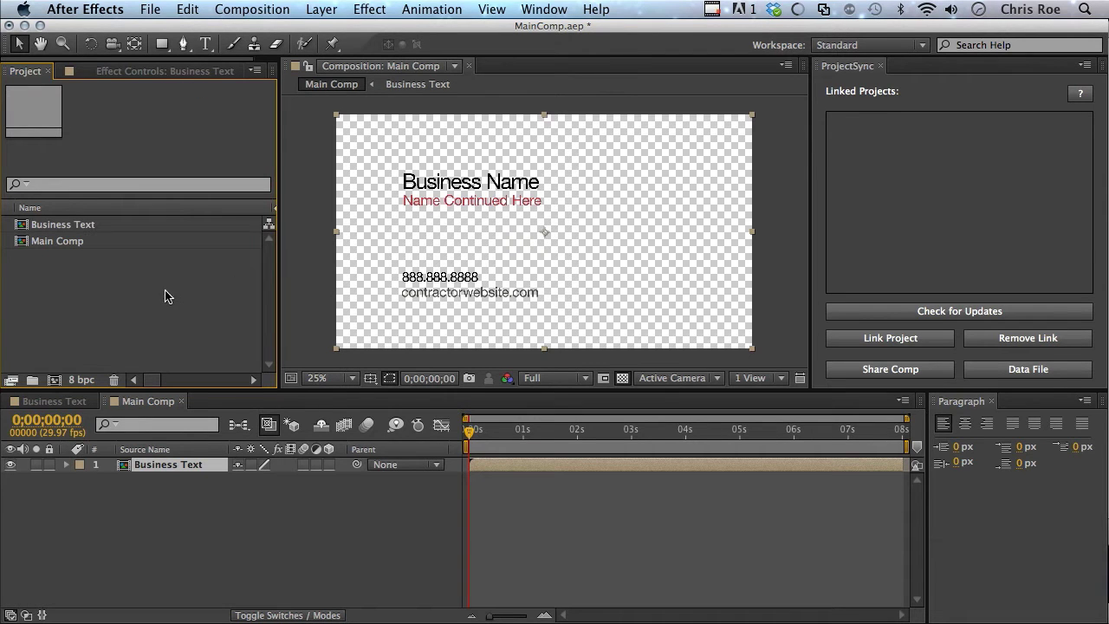
double_click(196, 287)
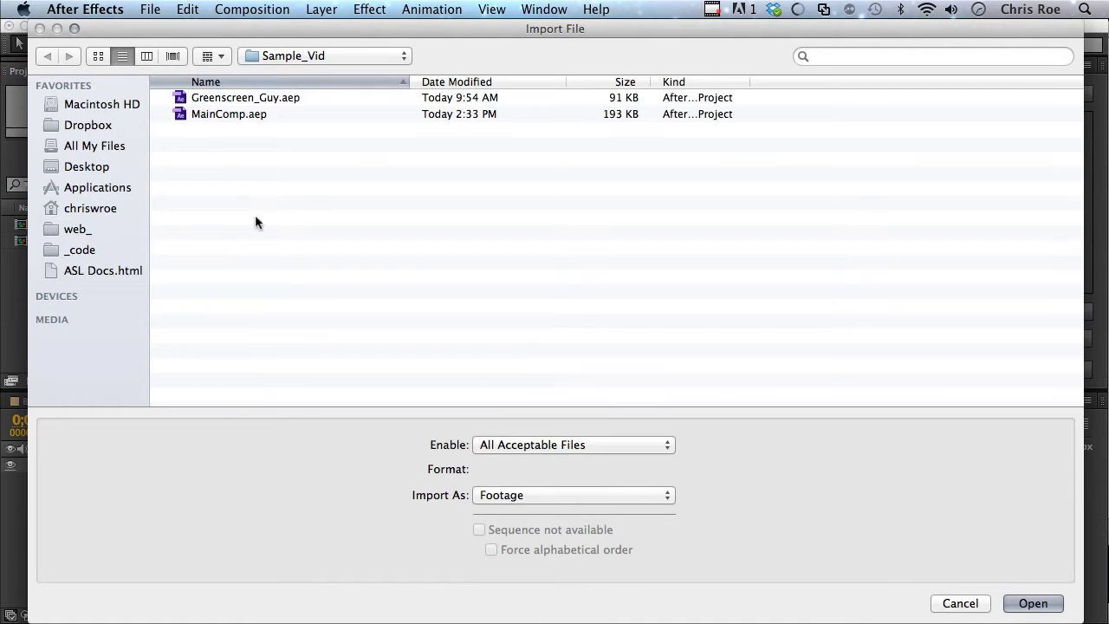
click(251, 99)
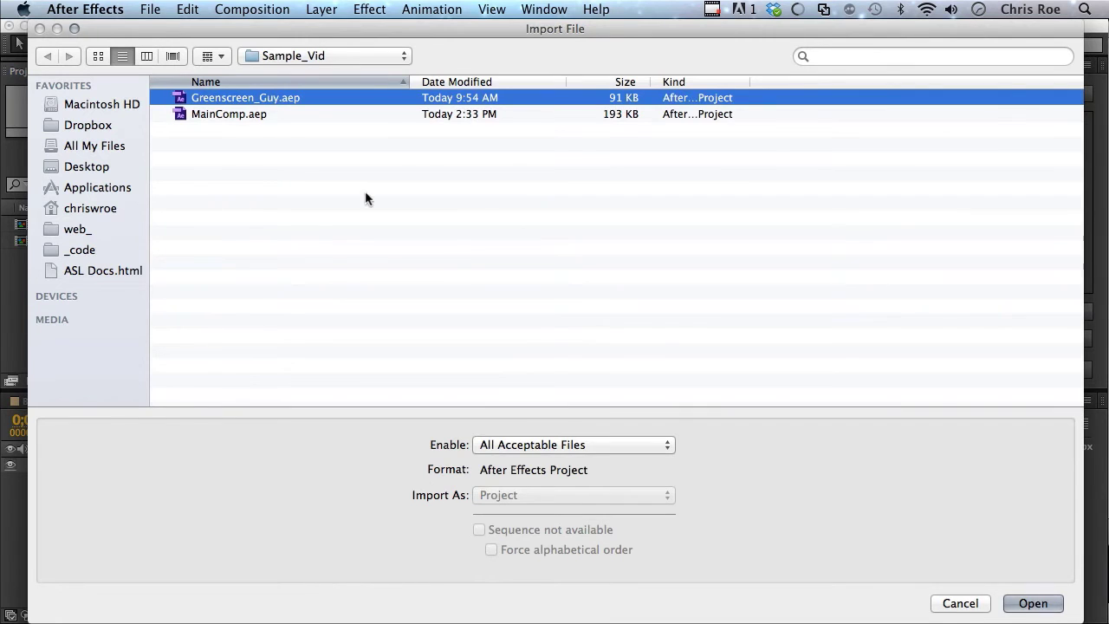
click(1033, 604)
Step: Add the Greenscreen Guy comp into Main Comp
click(8, 225)
click(24, 241)
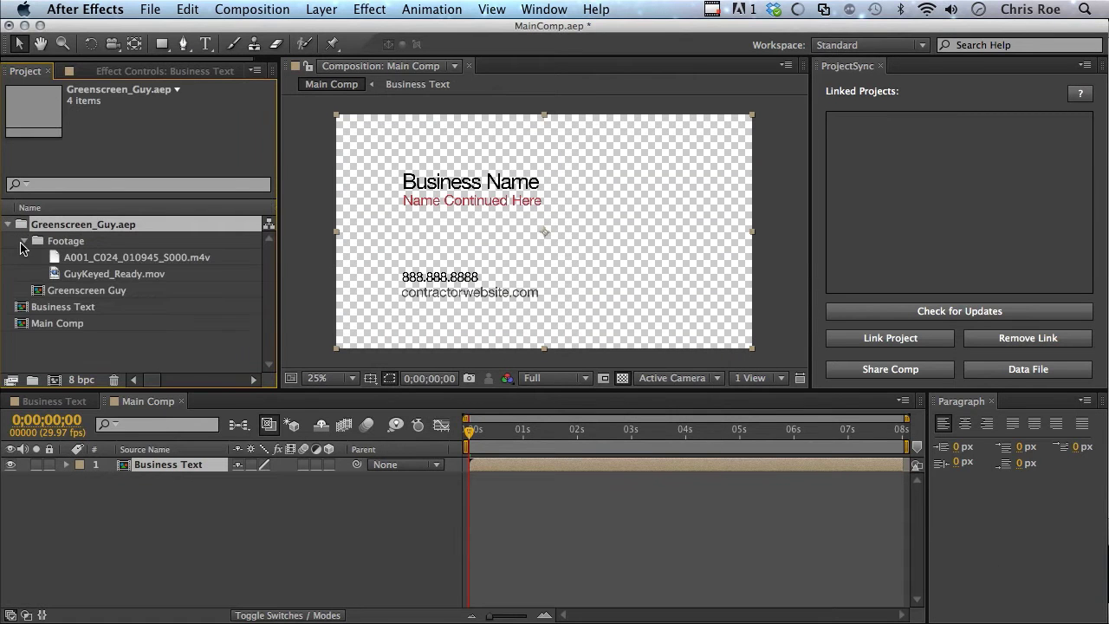
click(23, 242)
drag(85, 258, 538, 229)
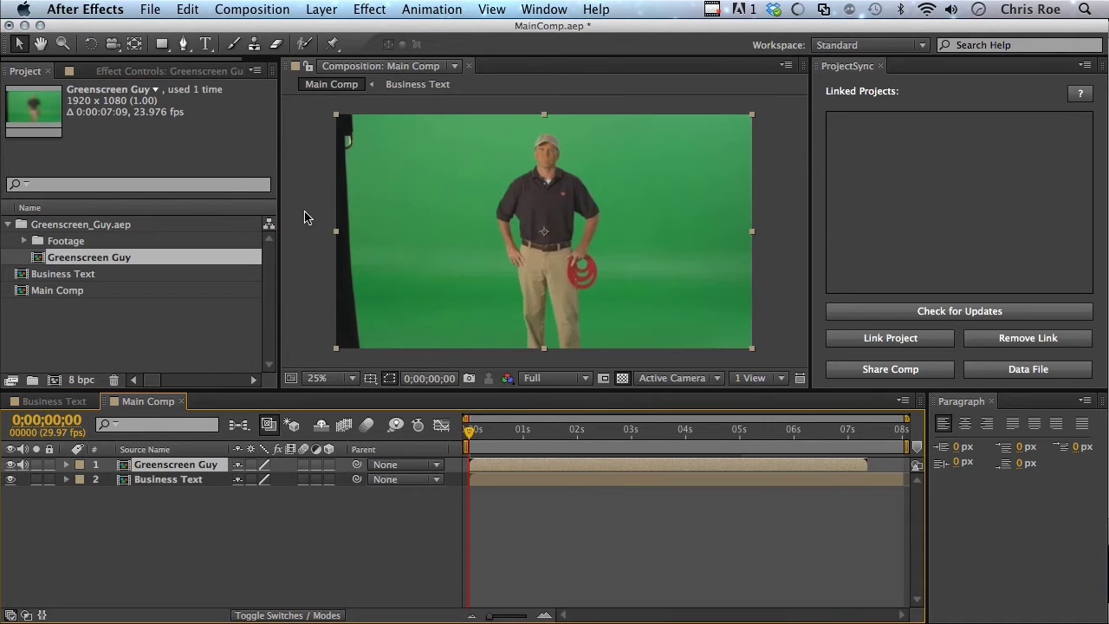
Step: Mask roughly around the man with the Pen tool and move him right of the card text
click(182, 45)
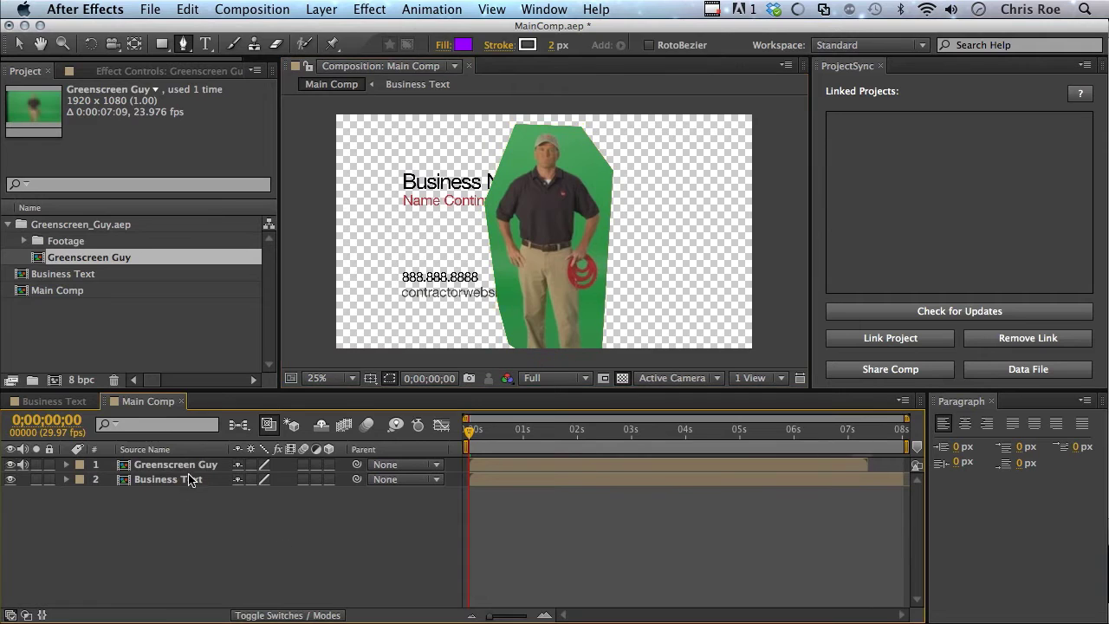
click(191, 469)
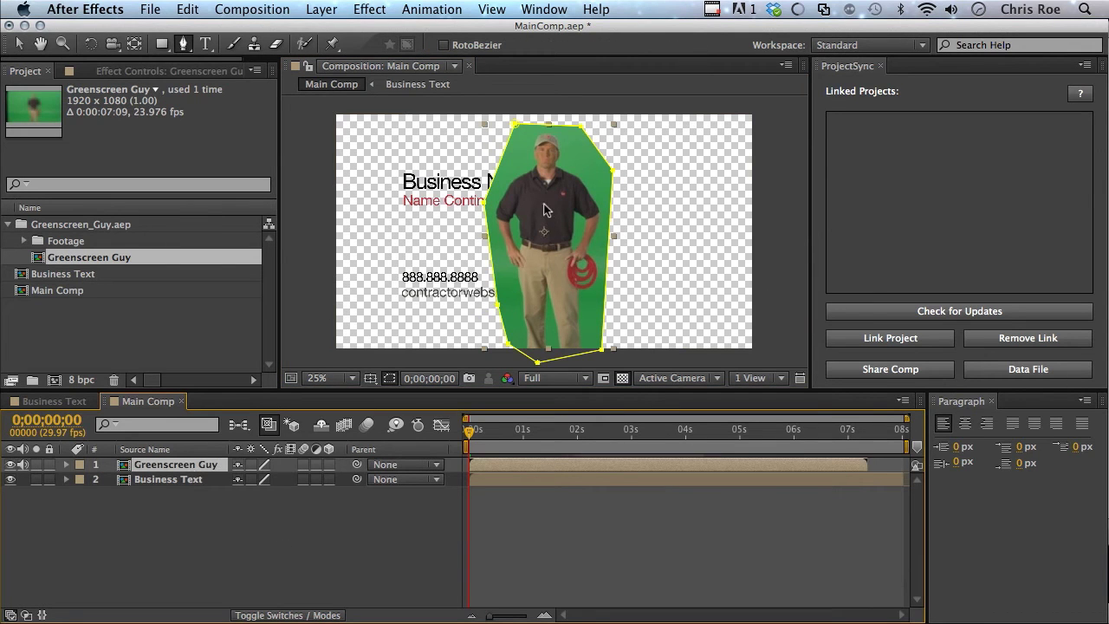
key(v)
drag(544, 210, 639, 237)
click(7, 225)
Step: Select the Greenscreen_Guy.aep folder in the Project panel
click(129, 224)
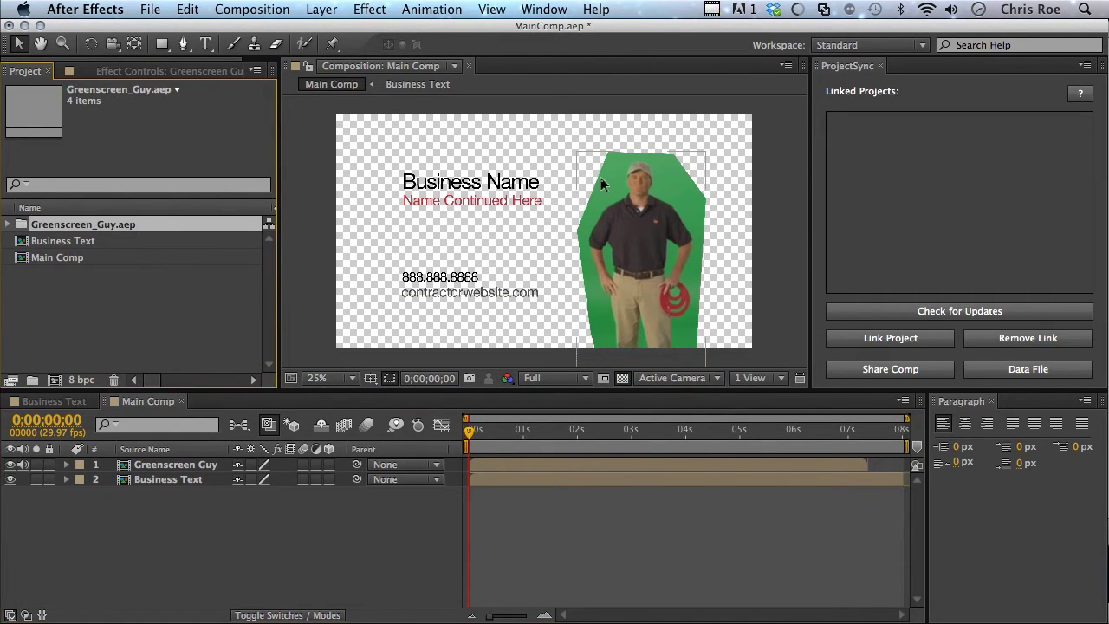
click(89, 246)
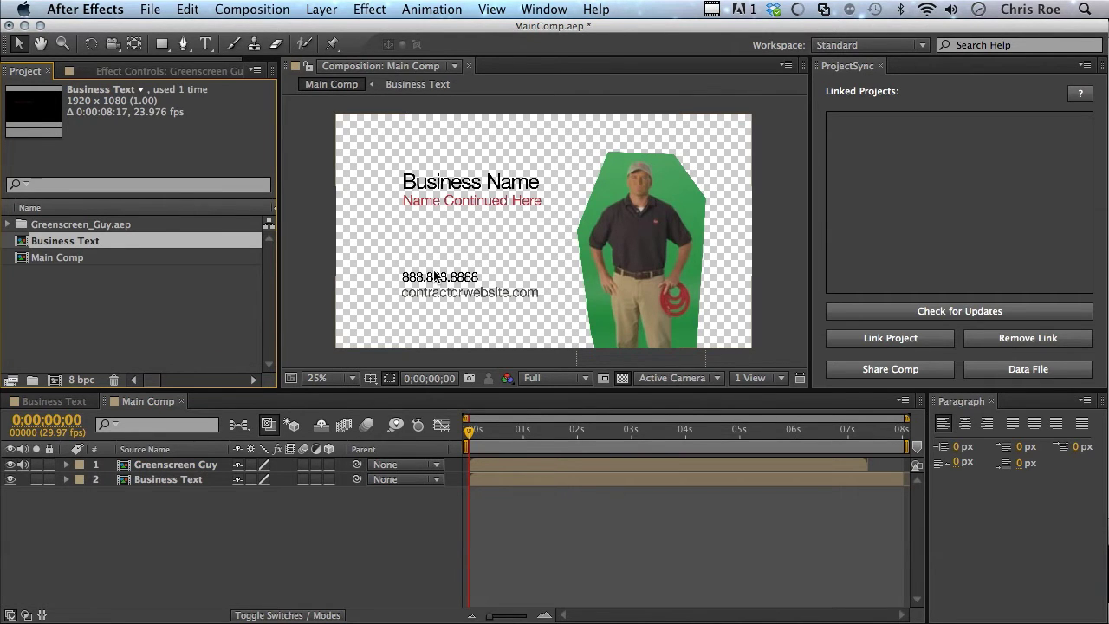
click(130, 226)
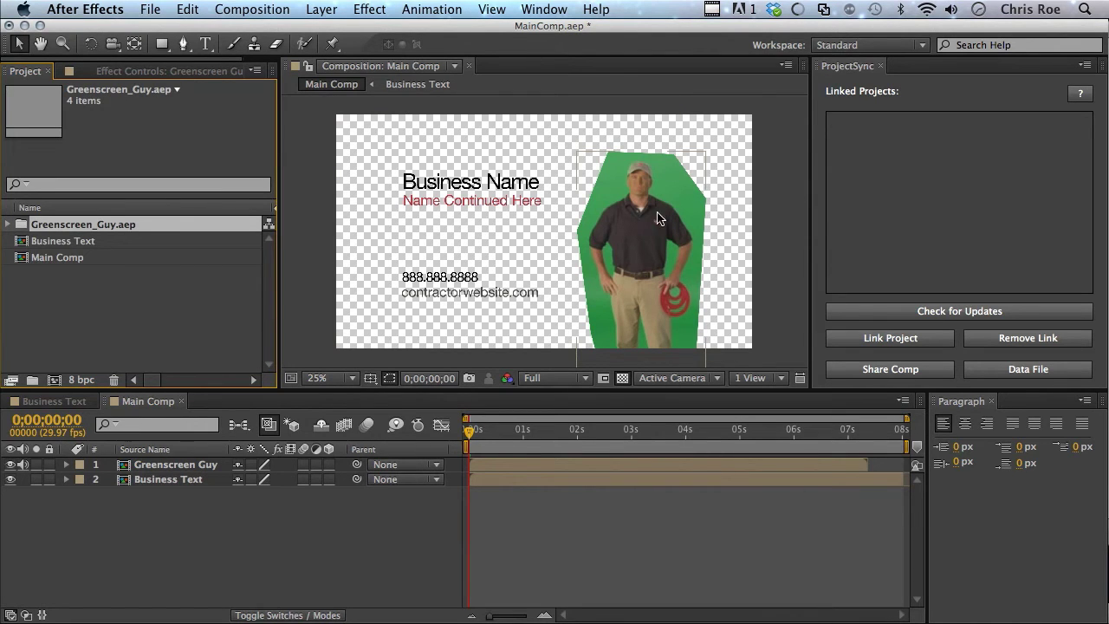
click(164, 304)
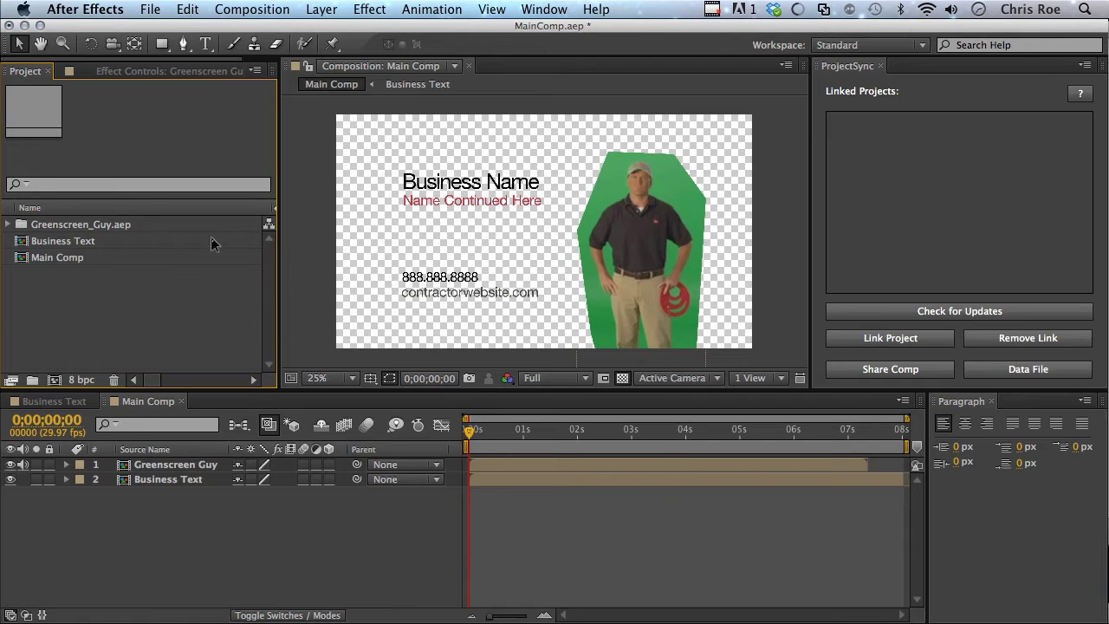
click(139, 227)
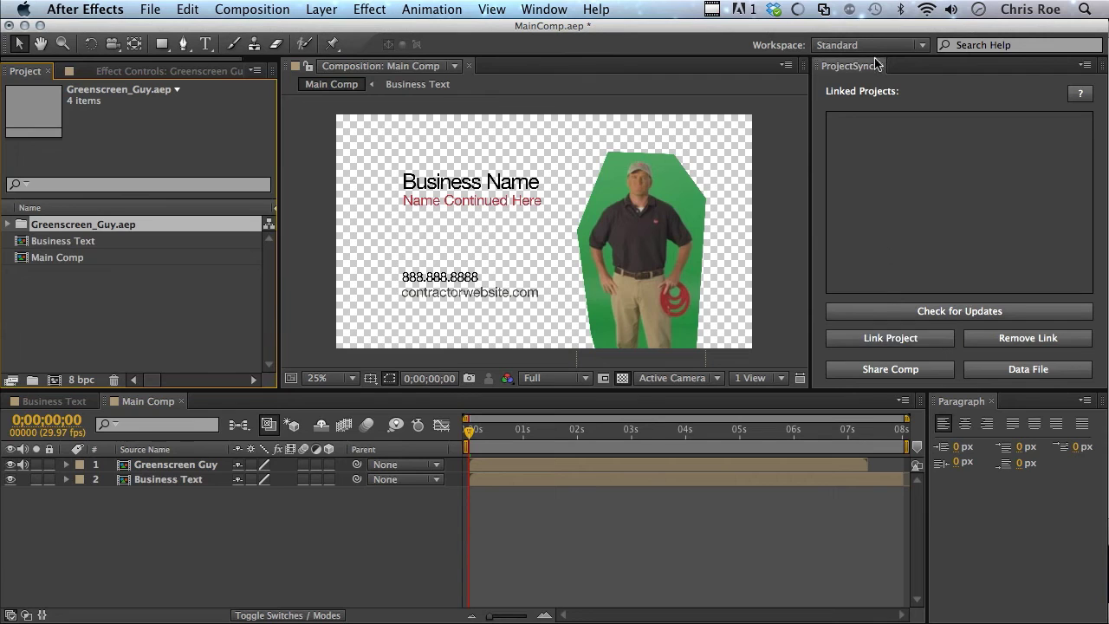
Step: Link Greenscreen_Guy.aep through ProjectSync so it appears in the Linked Projects list
click(934, 341)
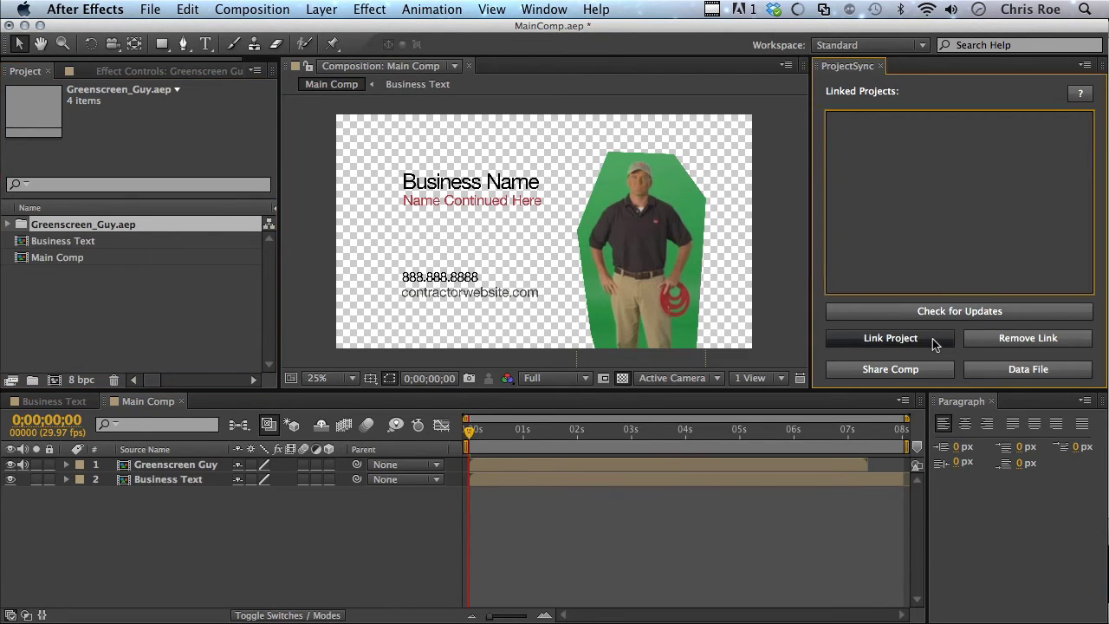
drag(396, 27, 442, 24)
click(293, 126)
click(1025, 609)
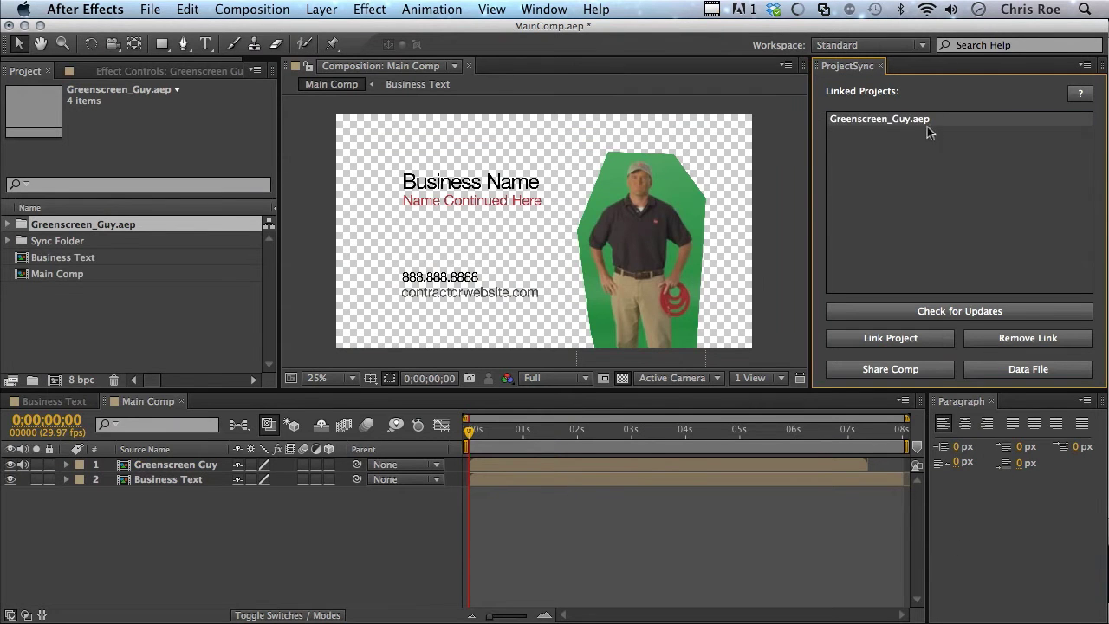
click(932, 130)
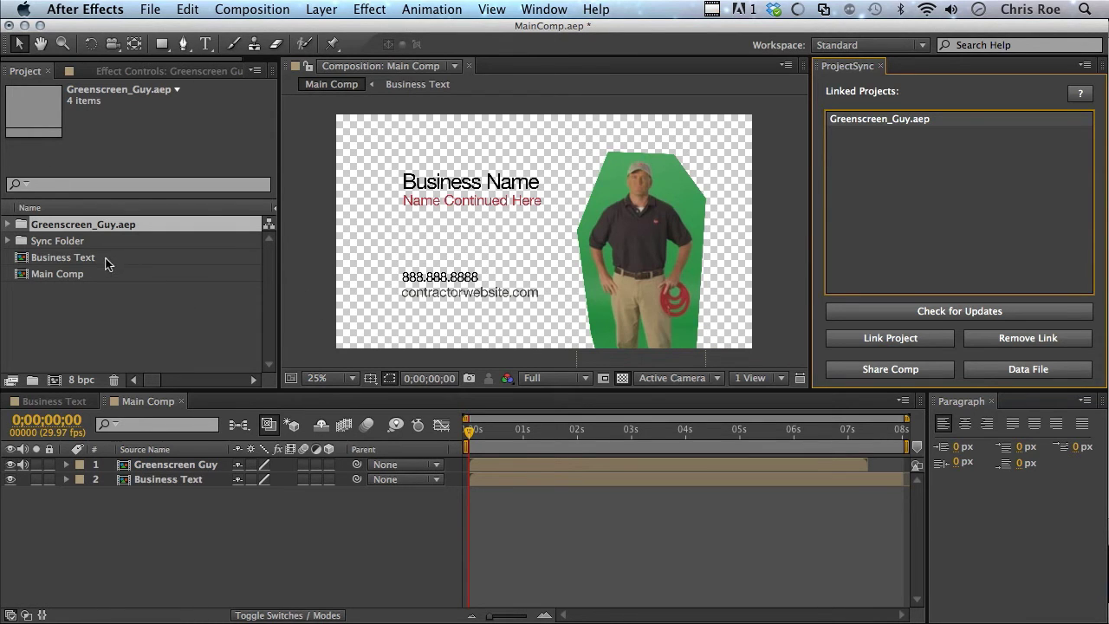
click(106, 258)
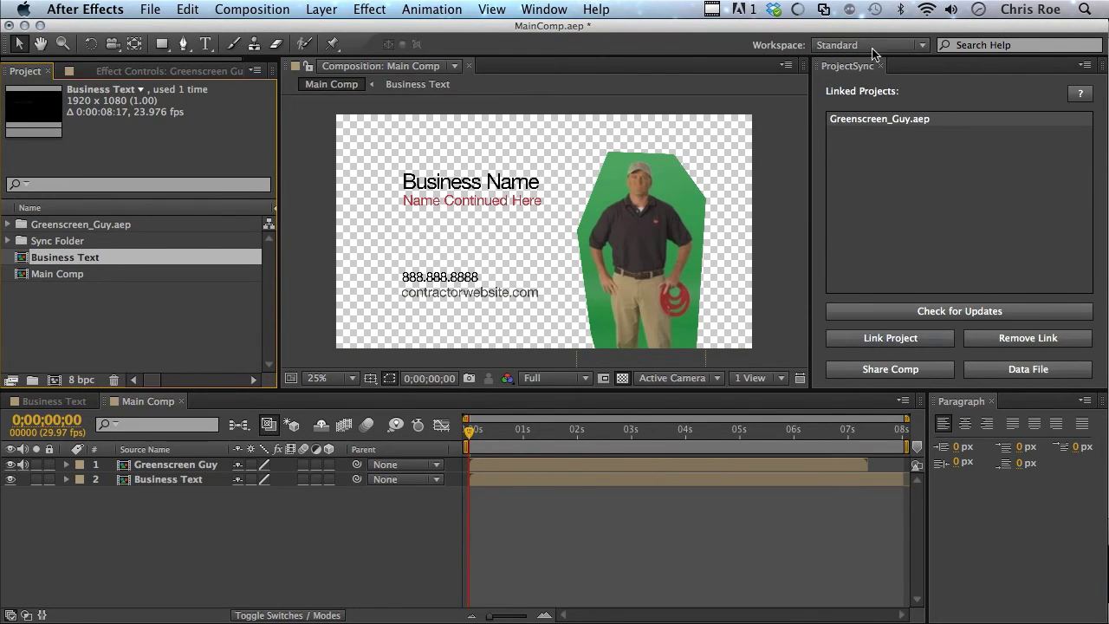
Step: Share the Business Text comp as a linked project saved as Business Text.aep
click(934, 370)
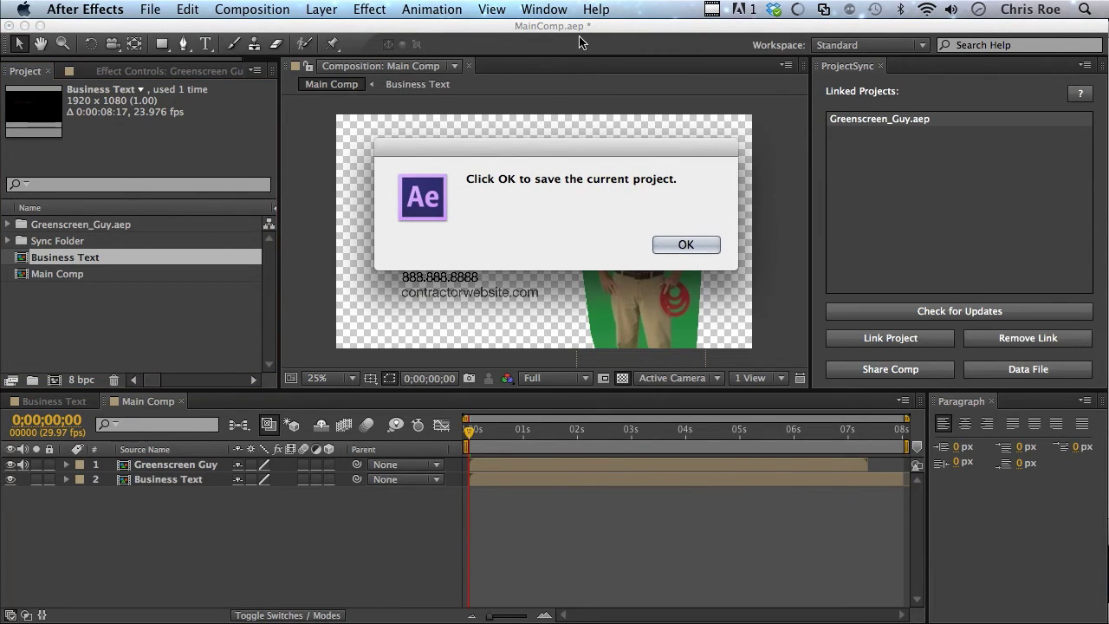
click(696, 249)
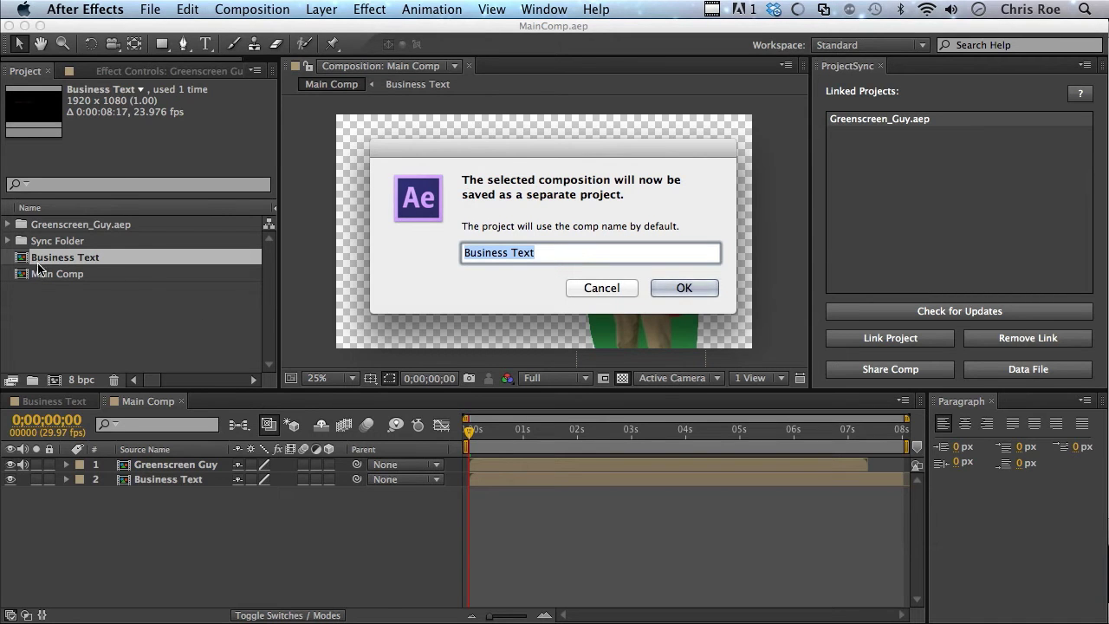
click(590, 252)
click(681, 288)
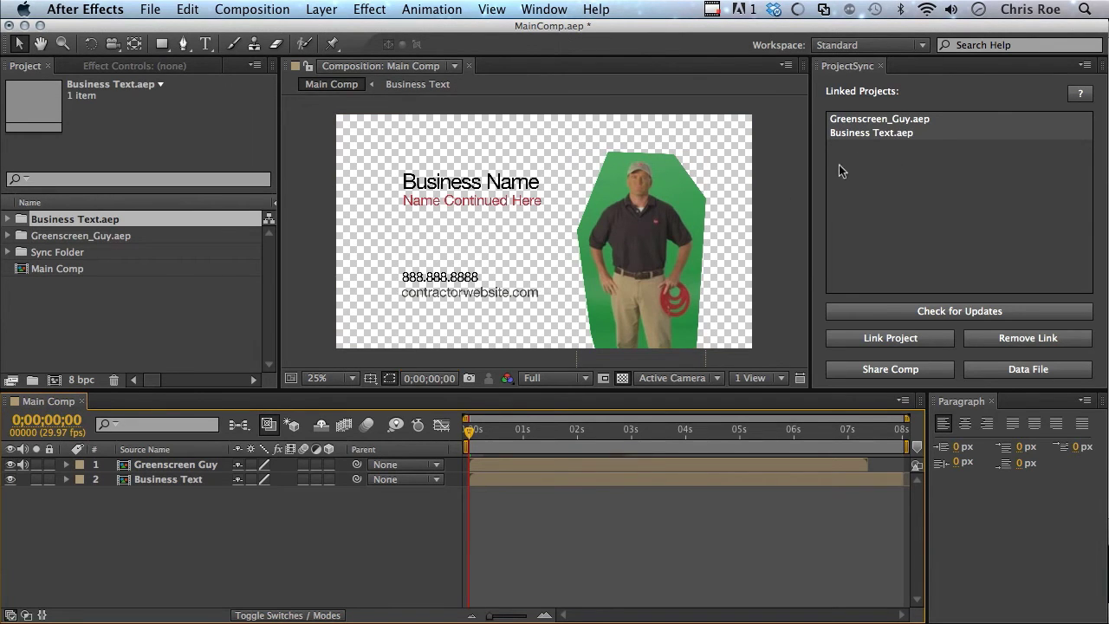
click(848, 137)
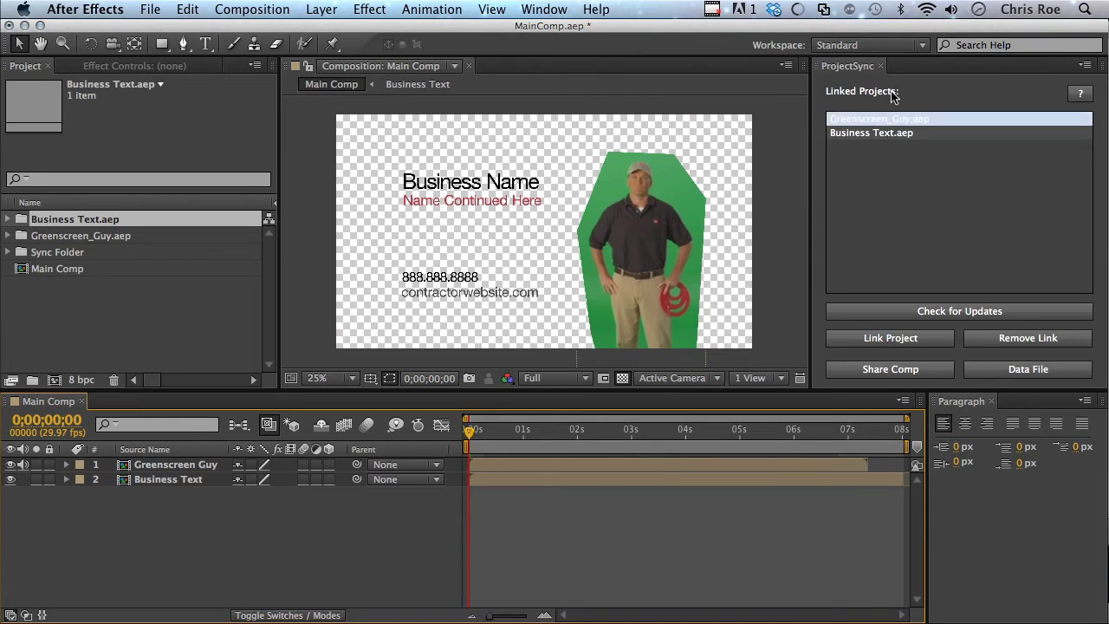
click(910, 137)
click(838, 137)
click(858, 137)
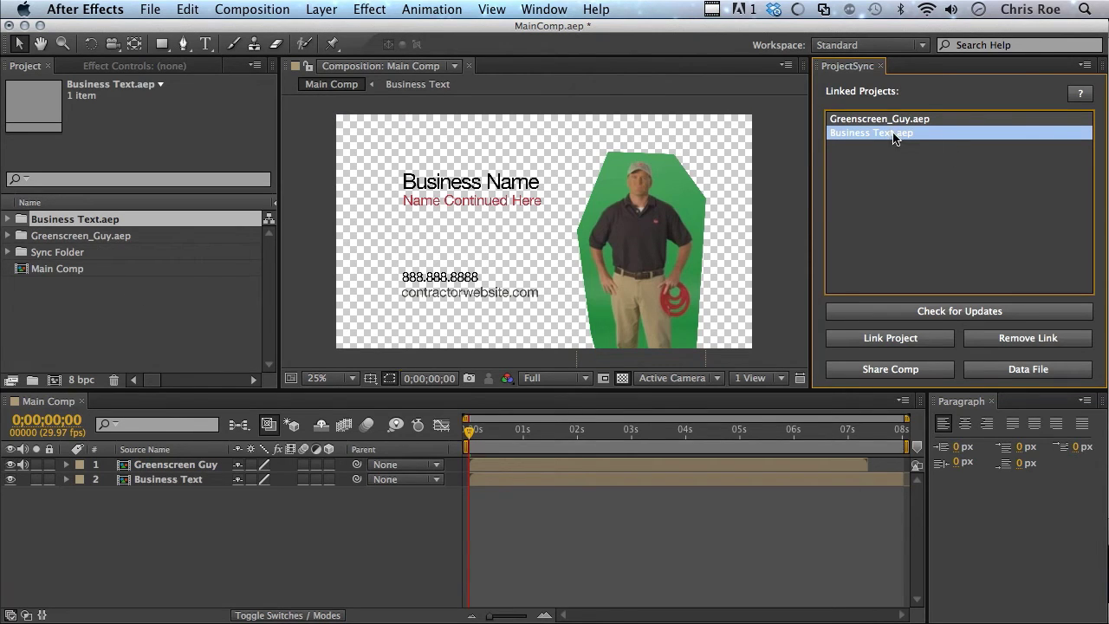
click(828, 192)
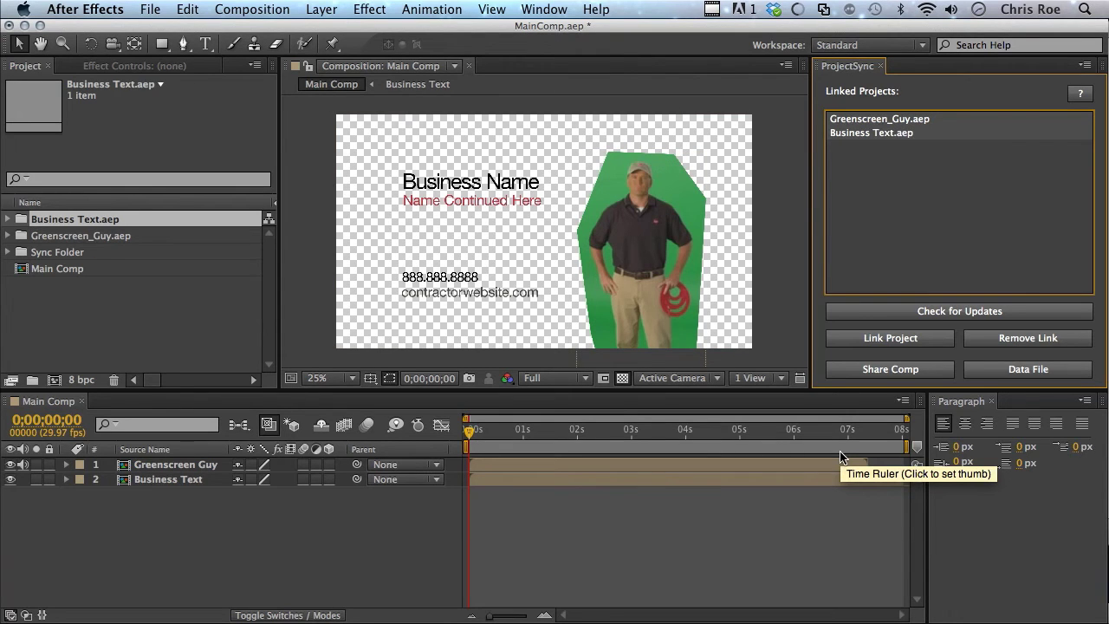
Step: Check for updates, dismiss the 'No files found' alerts, and accept syncing the updated Business Text.aep
click(838, 310)
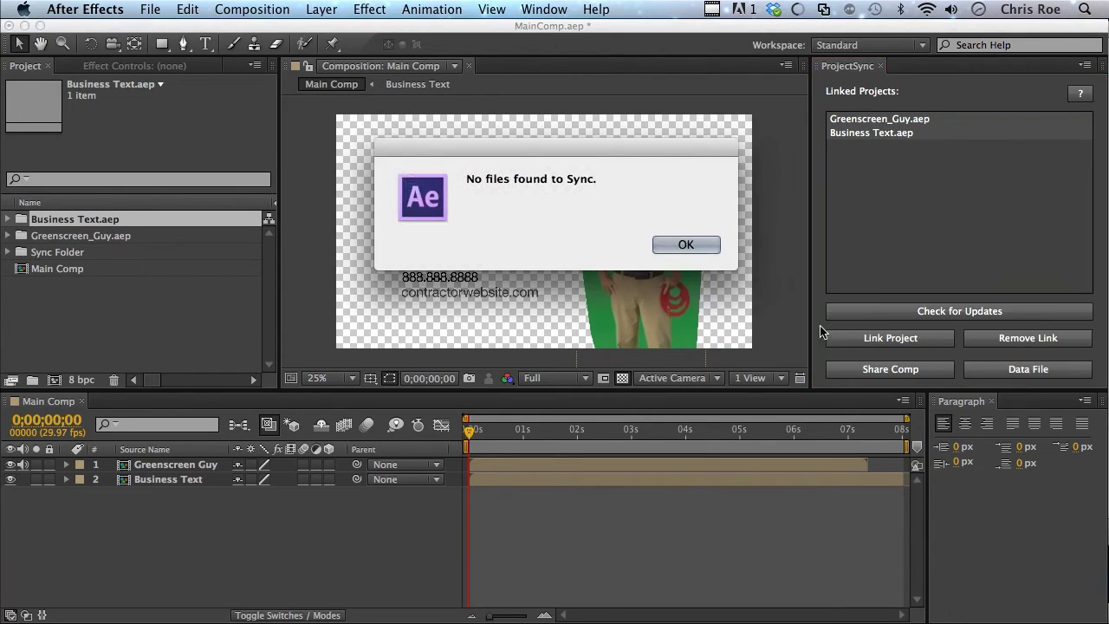
key(Return)
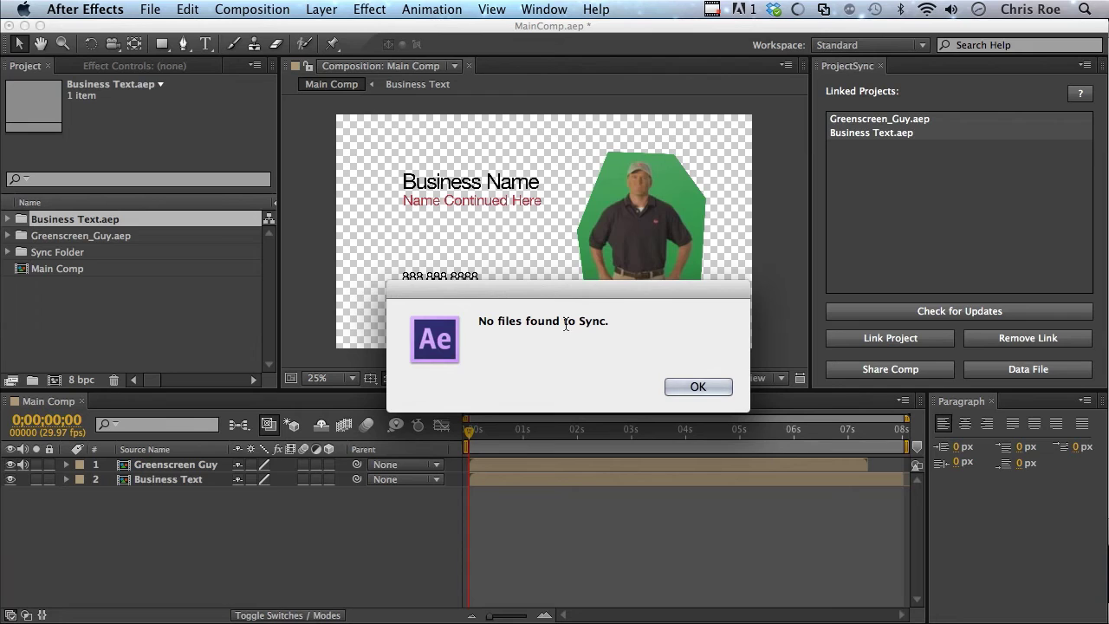
key(Return)
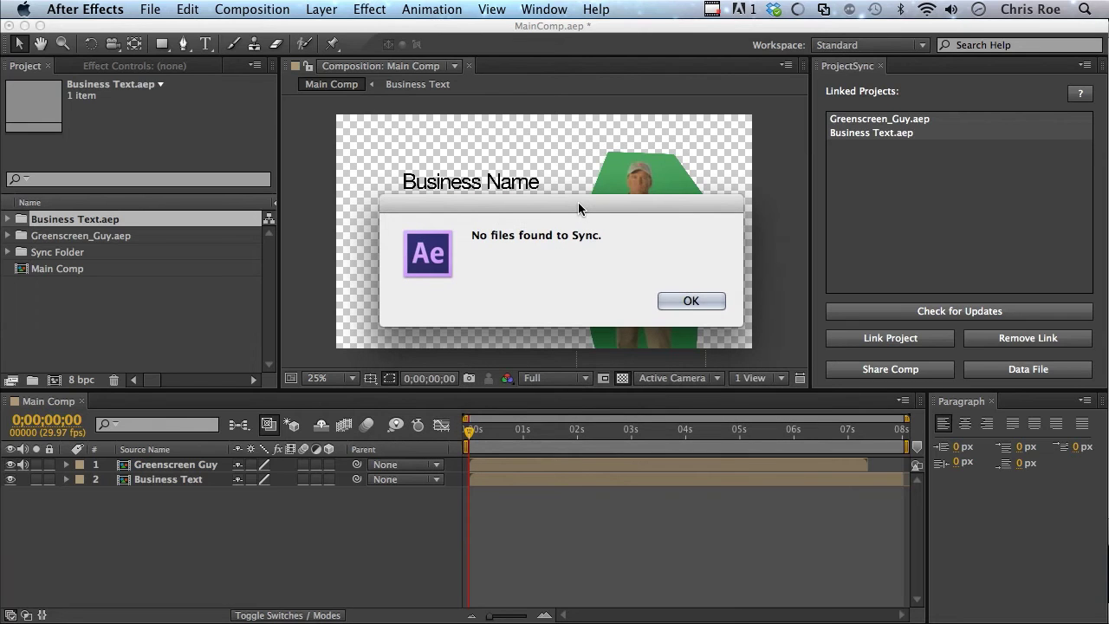
click(689, 301)
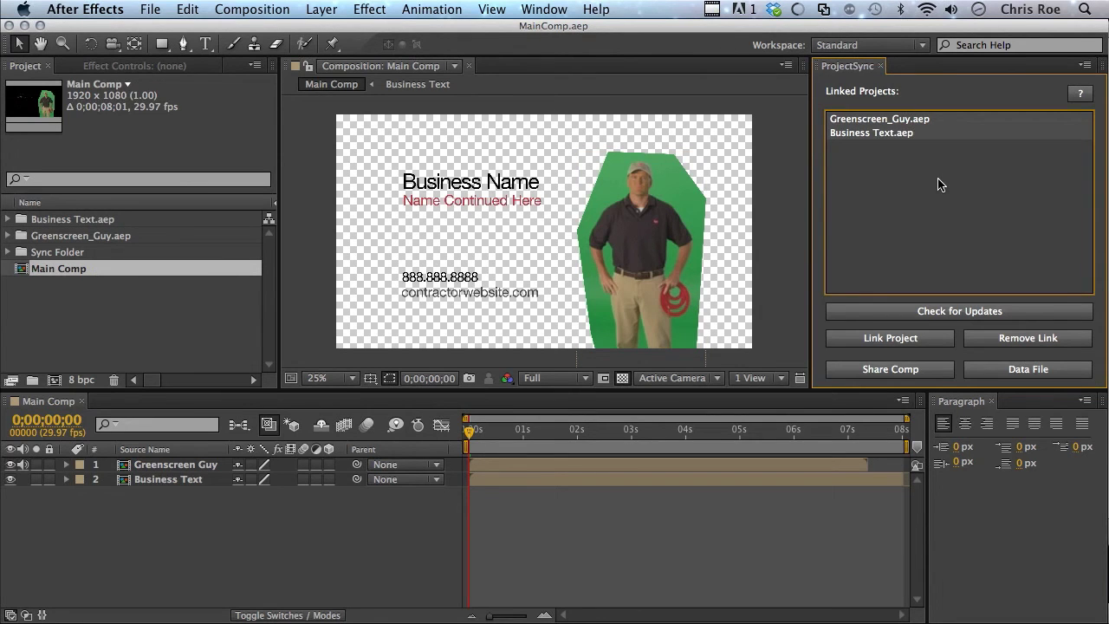
click(943, 311)
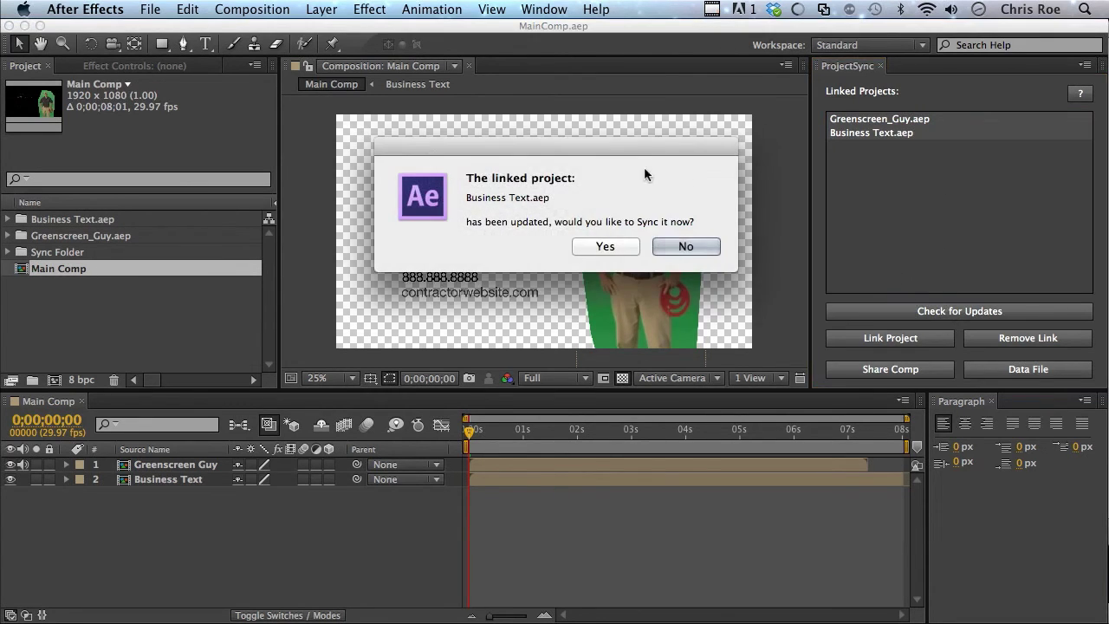
drag(628, 149, 618, 366)
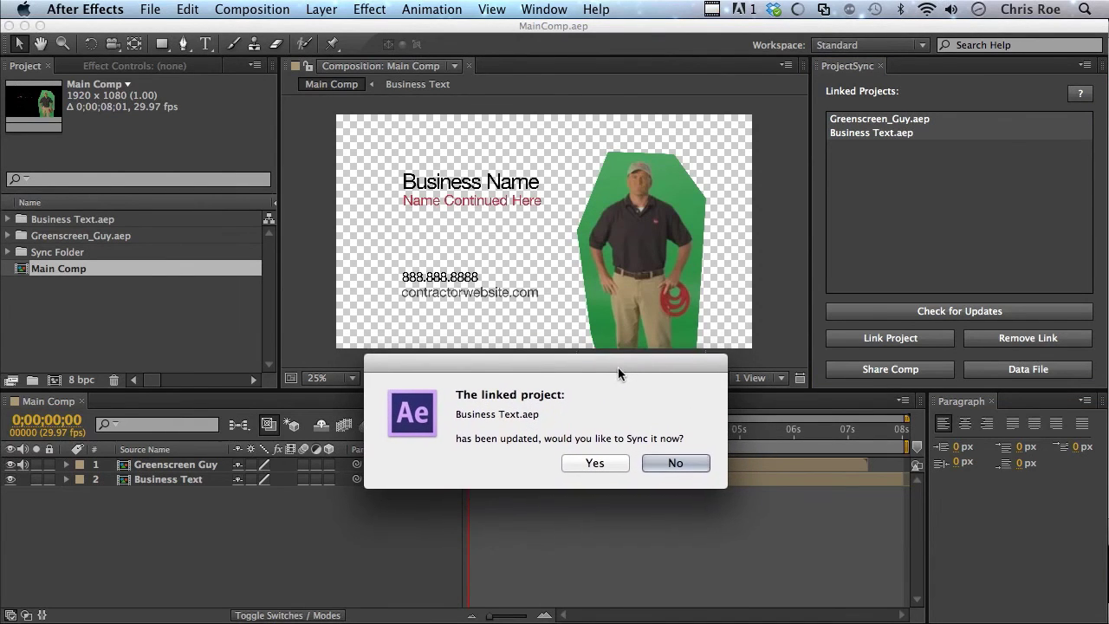
click(576, 464)
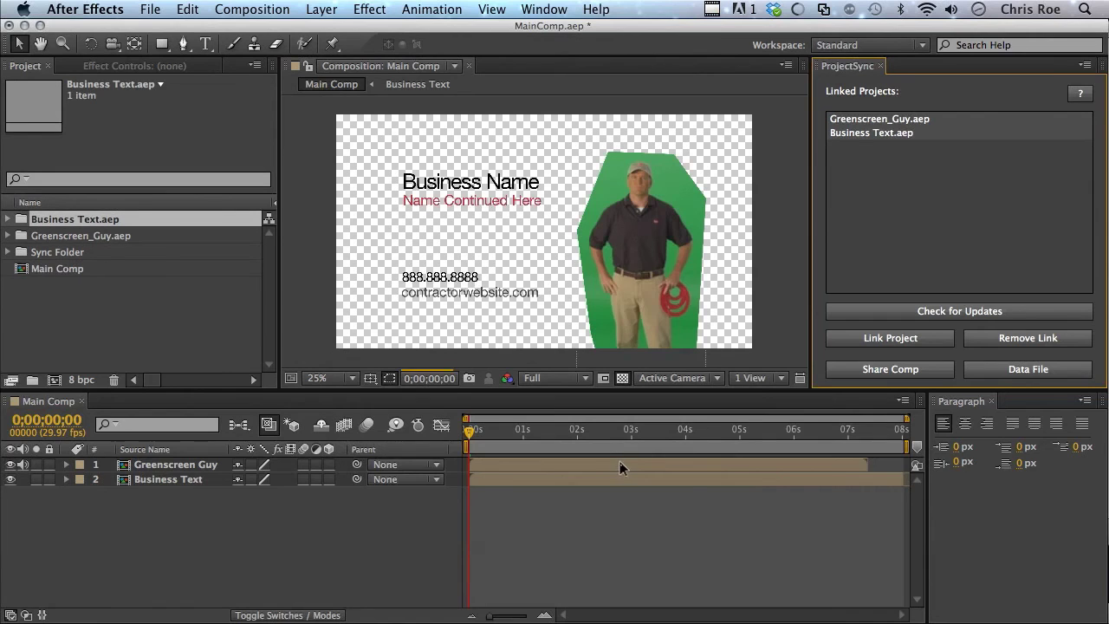
Step: Scrub the timeline to frames 14 and 10 to preview the text animation
drag(512, 429, 543, 429)
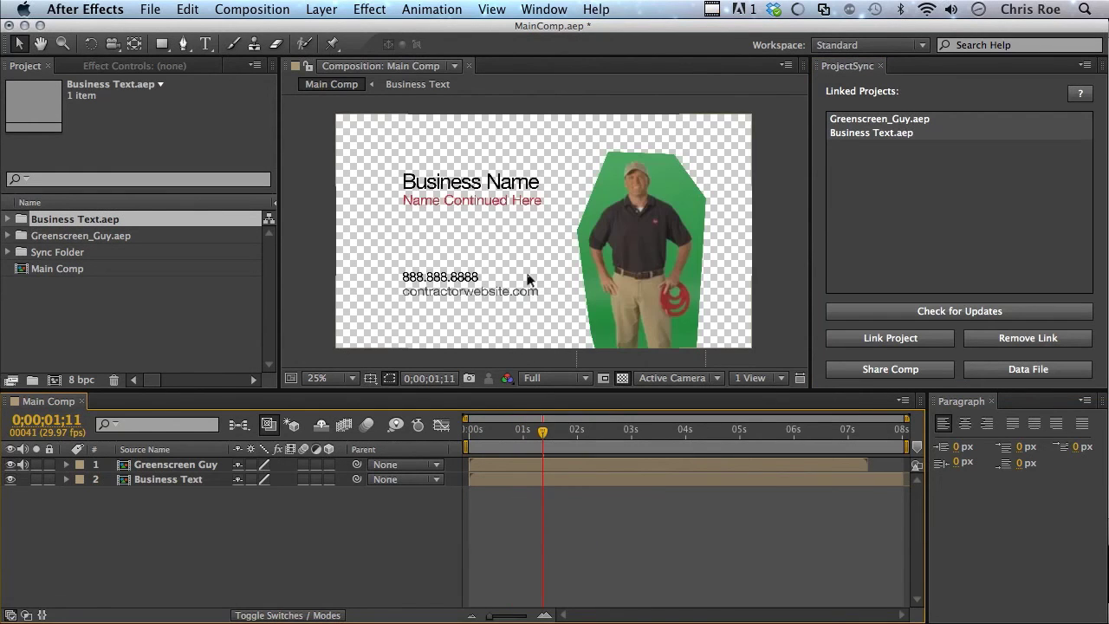
click(494, 429)
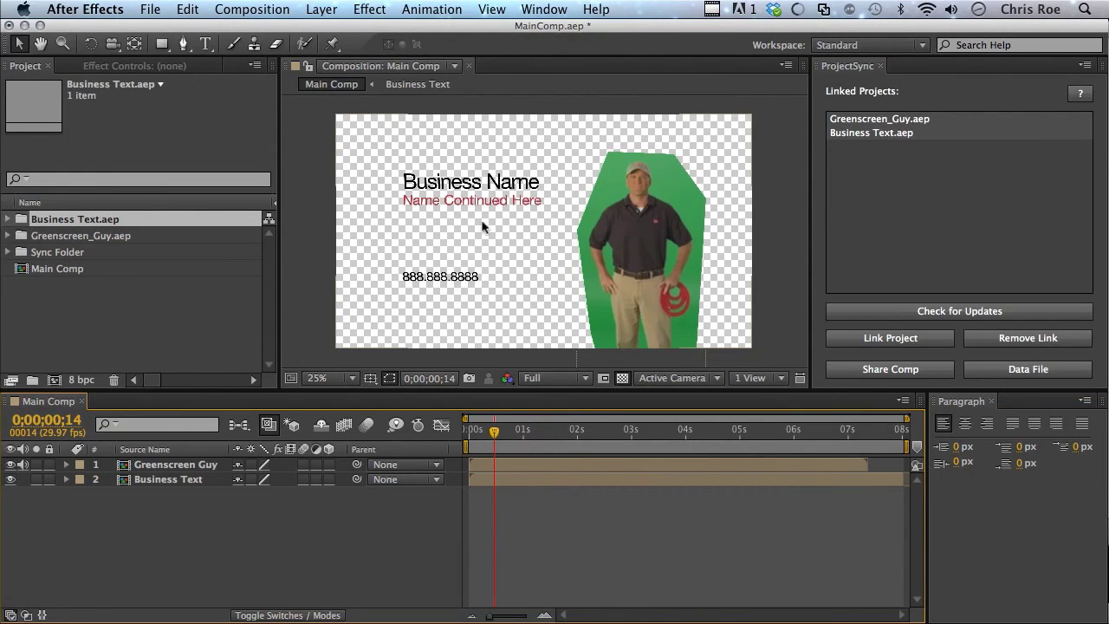
drag(494, 429, 487, 429)
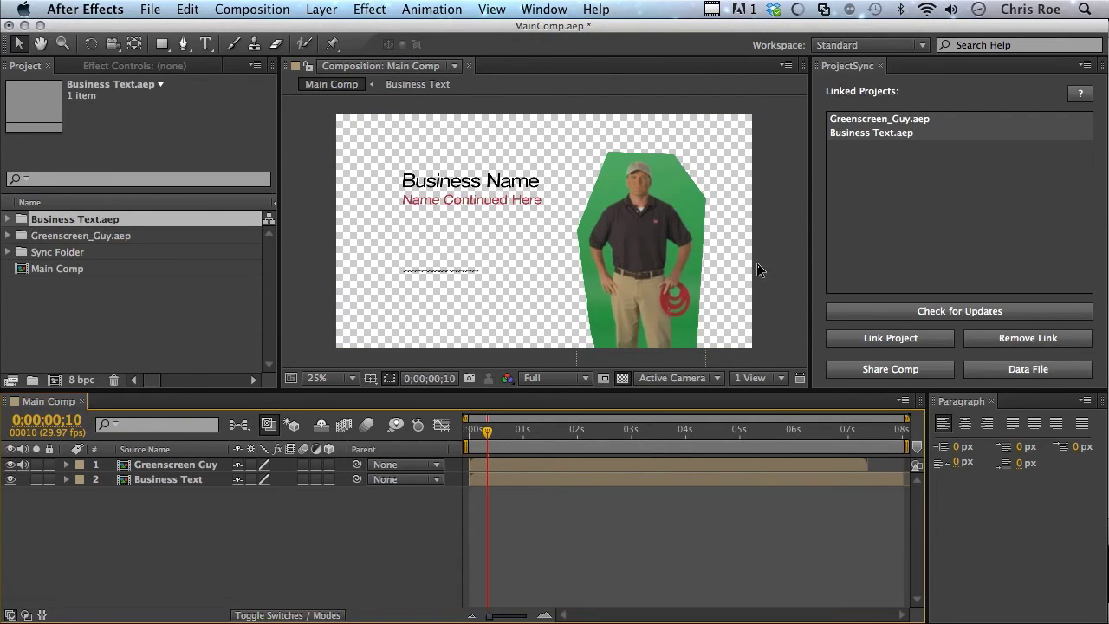
Step: Select the Greenscreen_Guy.aep linked project and check it for updates
click(980, 267)
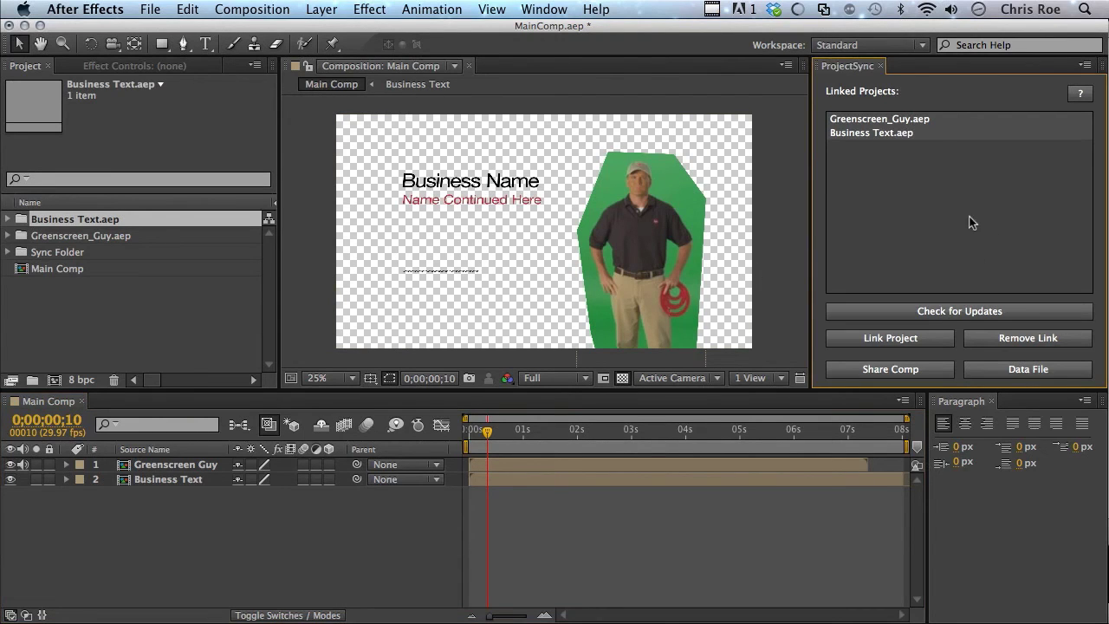
click(934, 122)
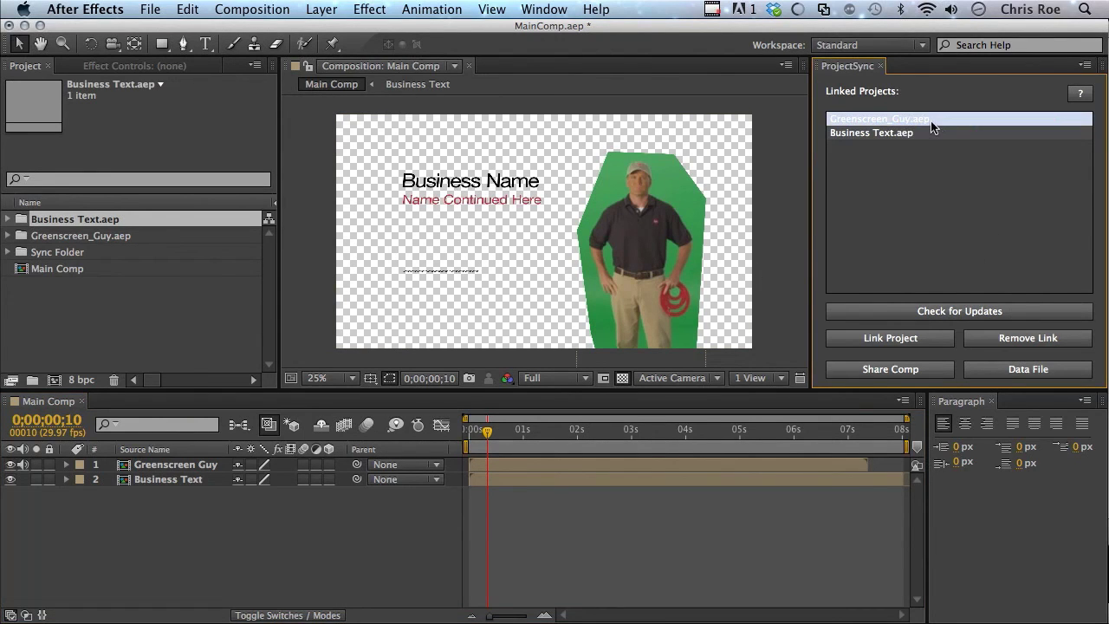
click(969, 311)
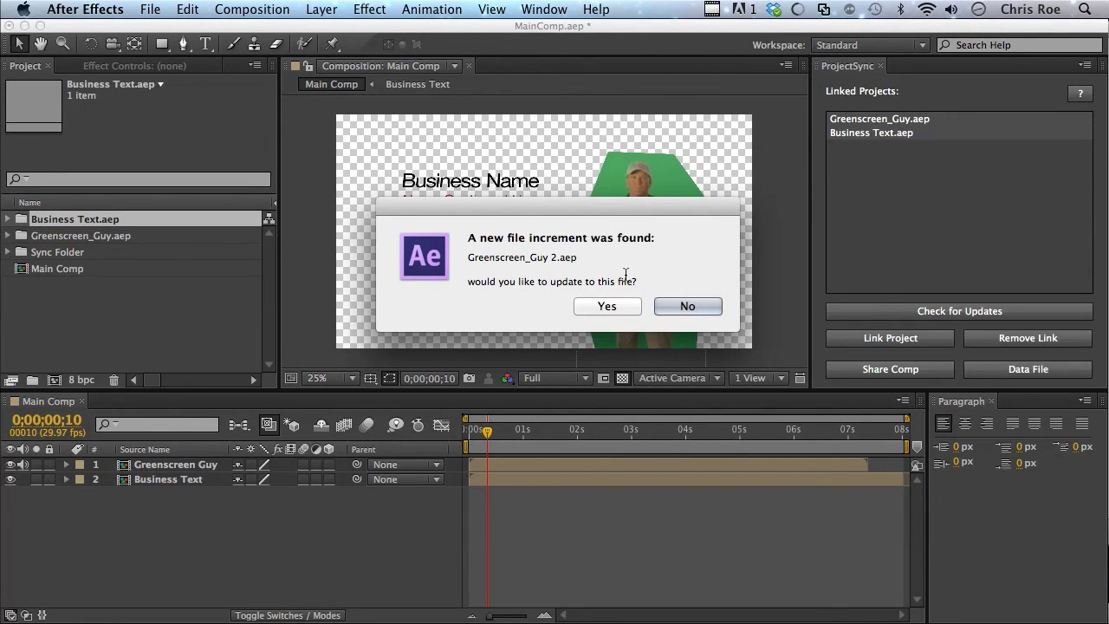
Step: Accept the update to Greenscreen_Guy 2.aep and view the keyed man at 0;00;03;20
click(584, 306)
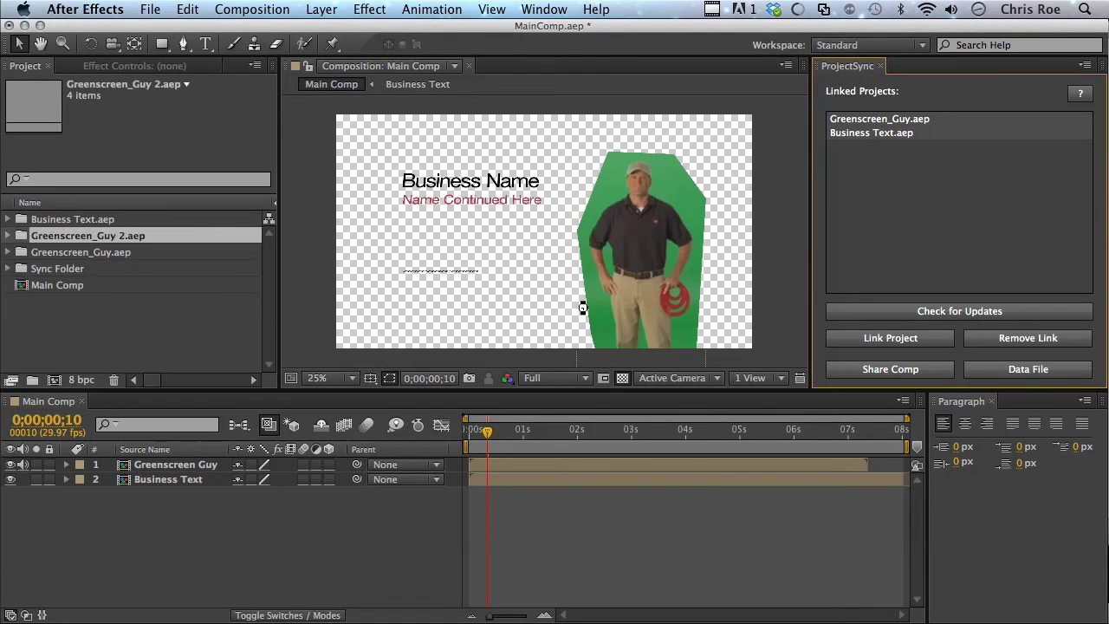
click(667, 431)
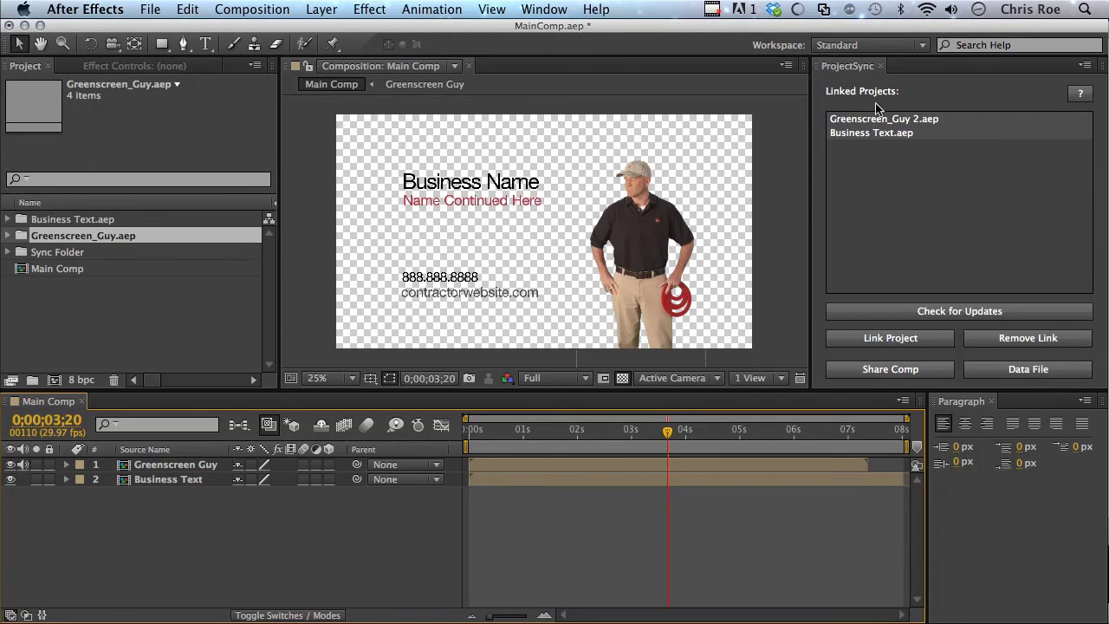
click(951, 124)
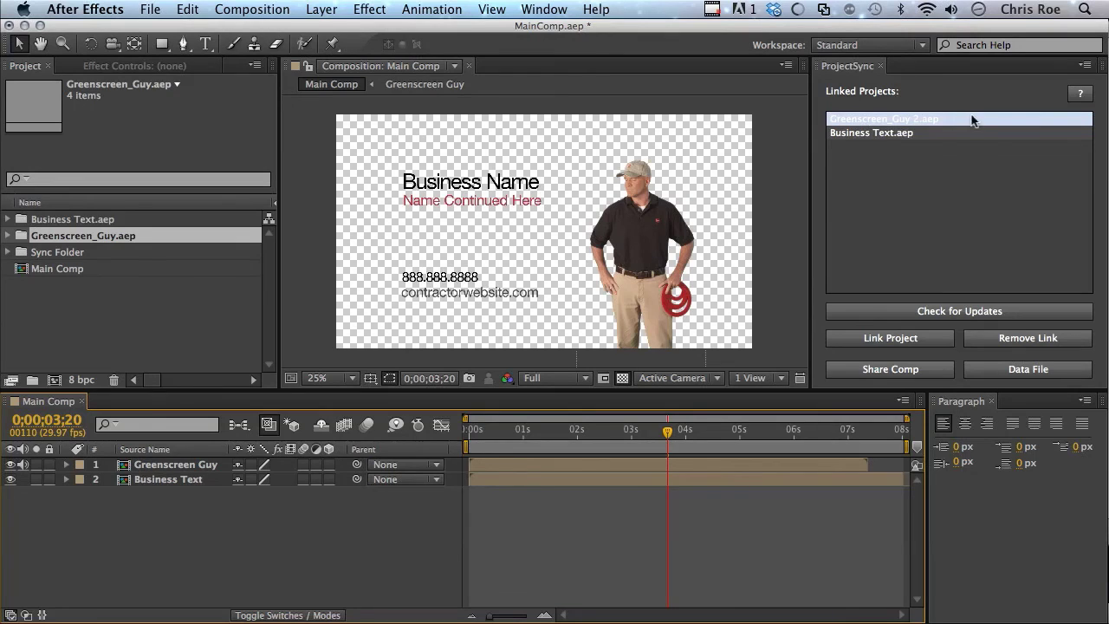
click(972, 124)
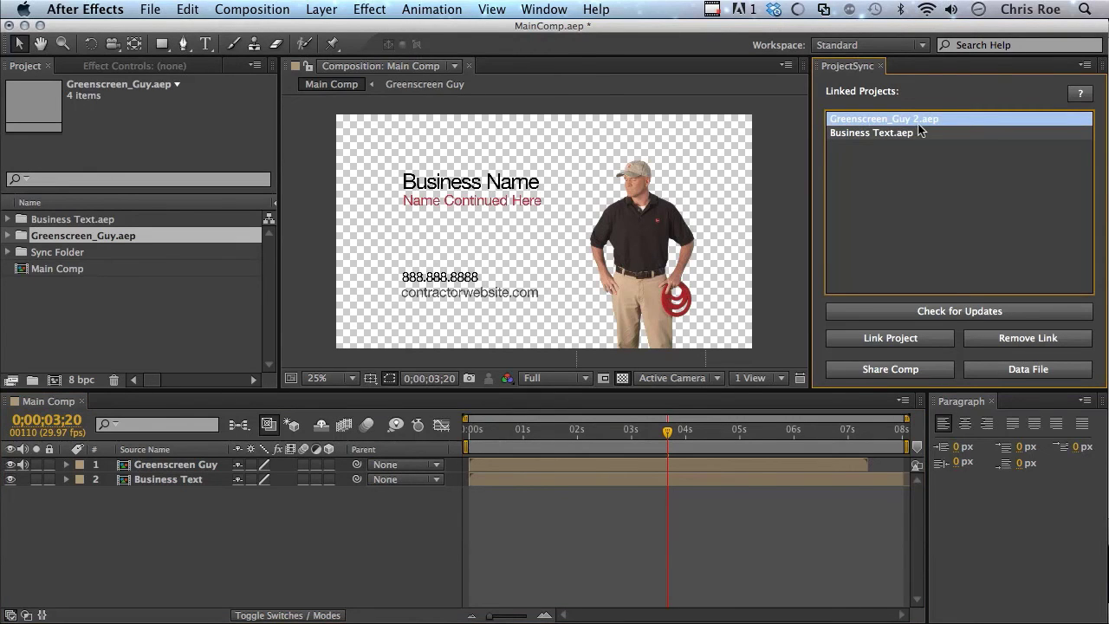
click(901, 308)
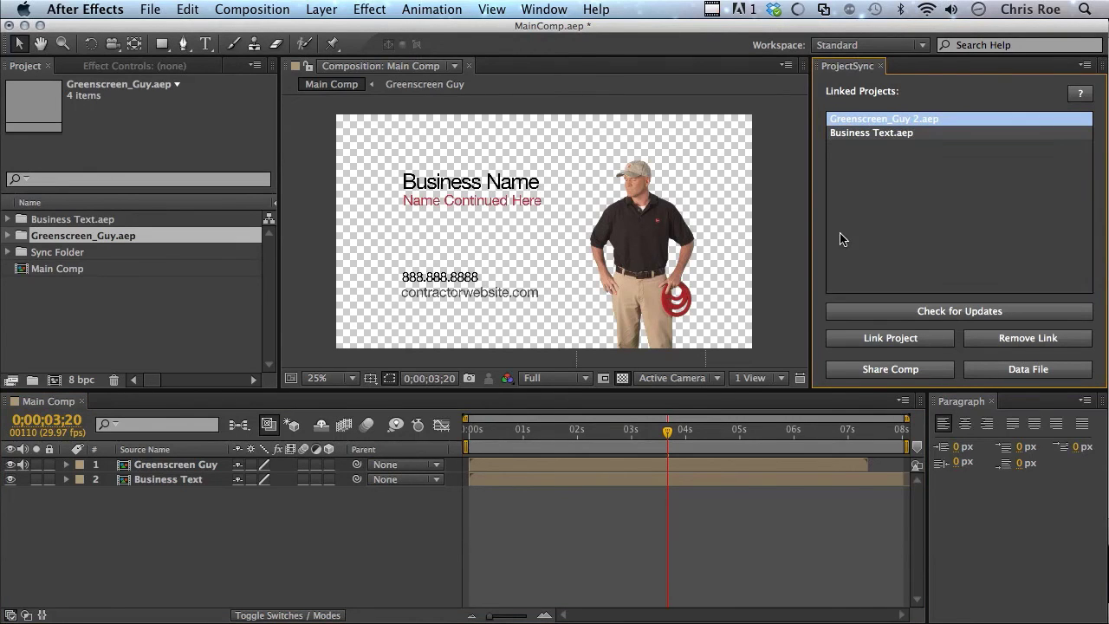